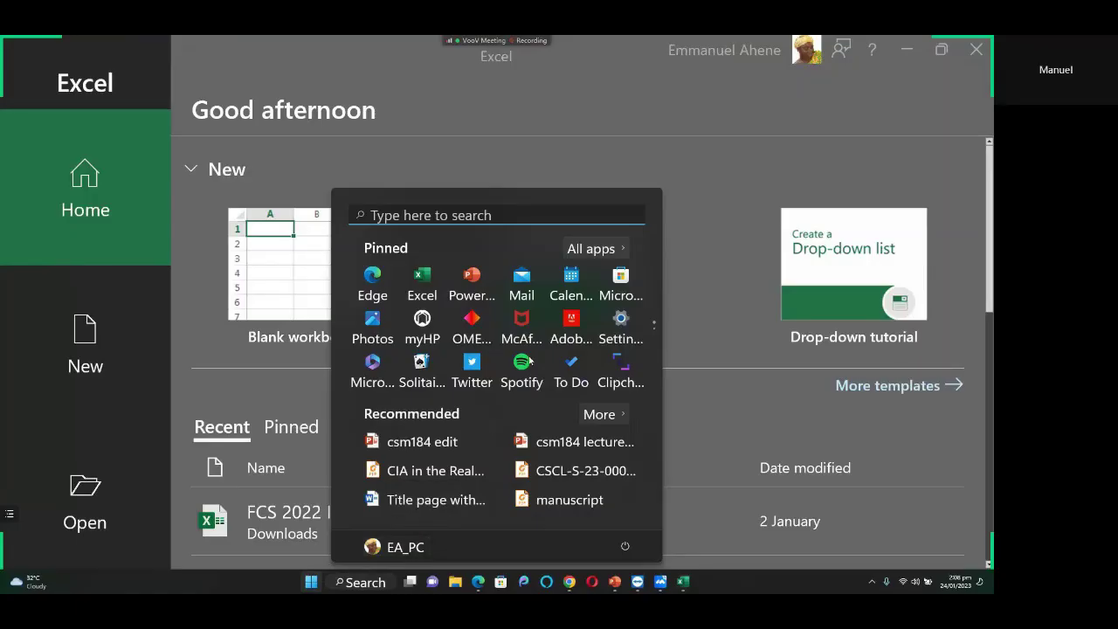
Look for Excel in the list of all installed apps and search Windows for "exc".
left_click(609, 251)
scroll(495, 351, "down", 2)
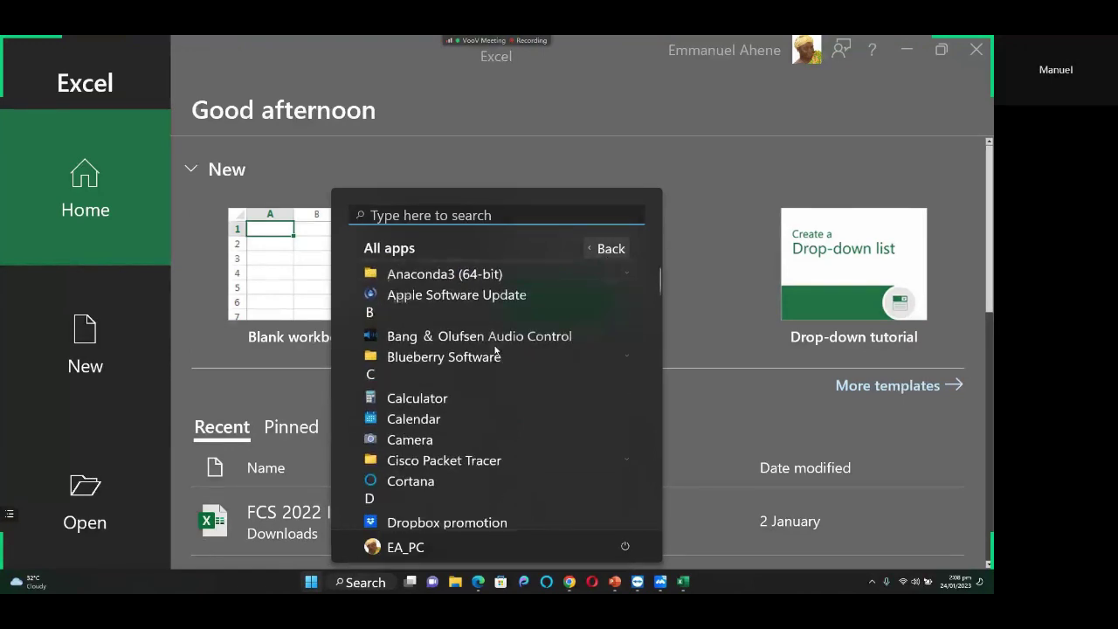
scroll(495, 351, "down", 5)
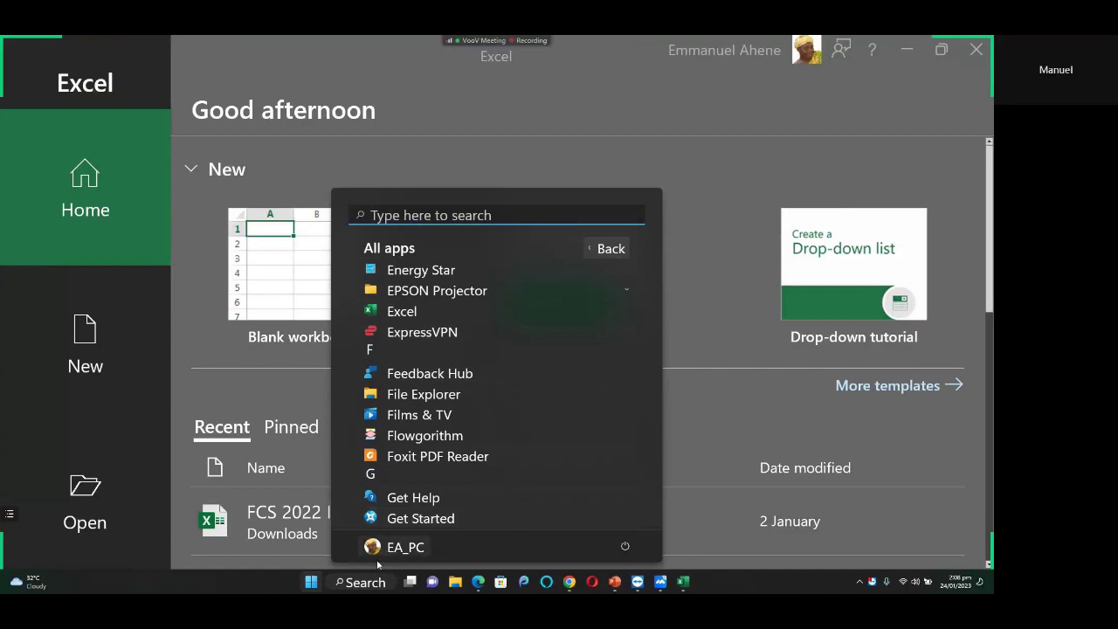
left_click(360, 582)
type("exc")
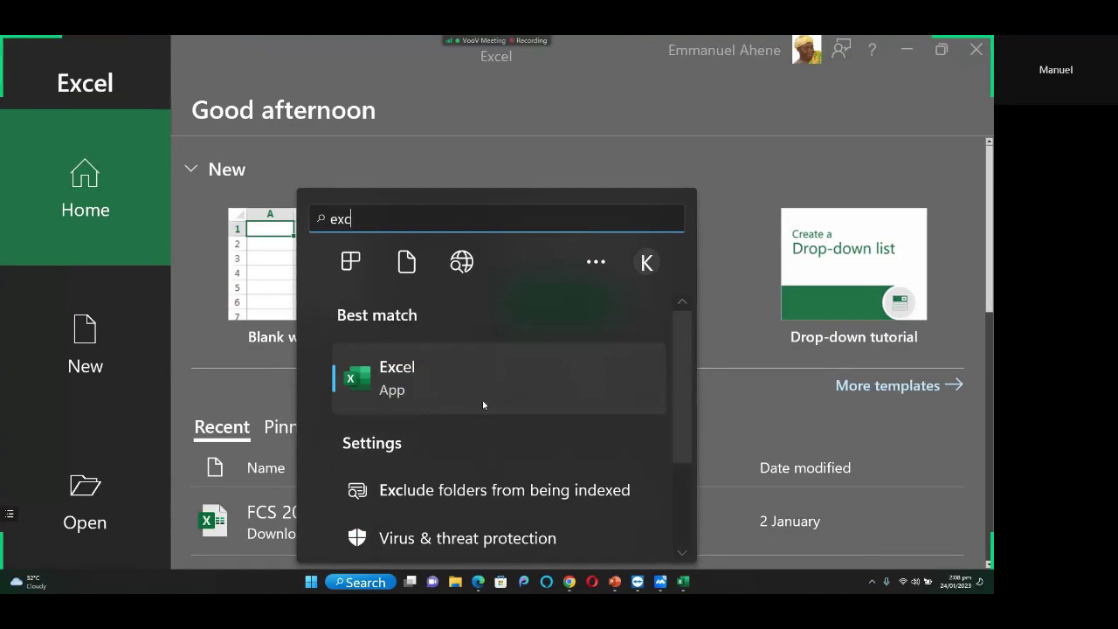
left_click(137, 81)
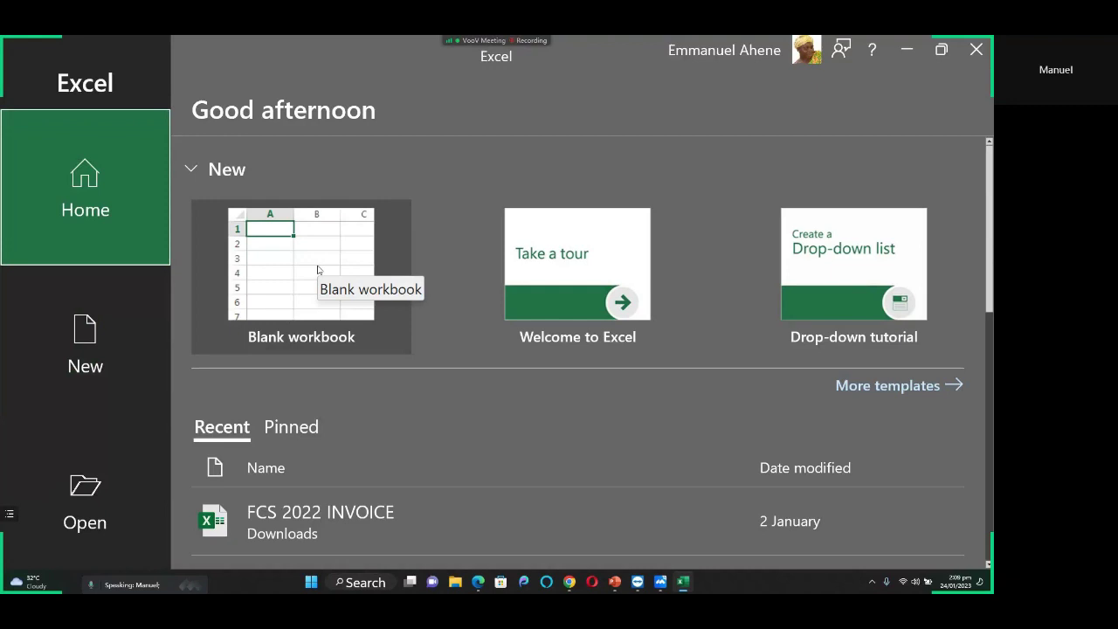
Create a blank workbook, and create a second blank workbook as well.
left_click(318, 270)
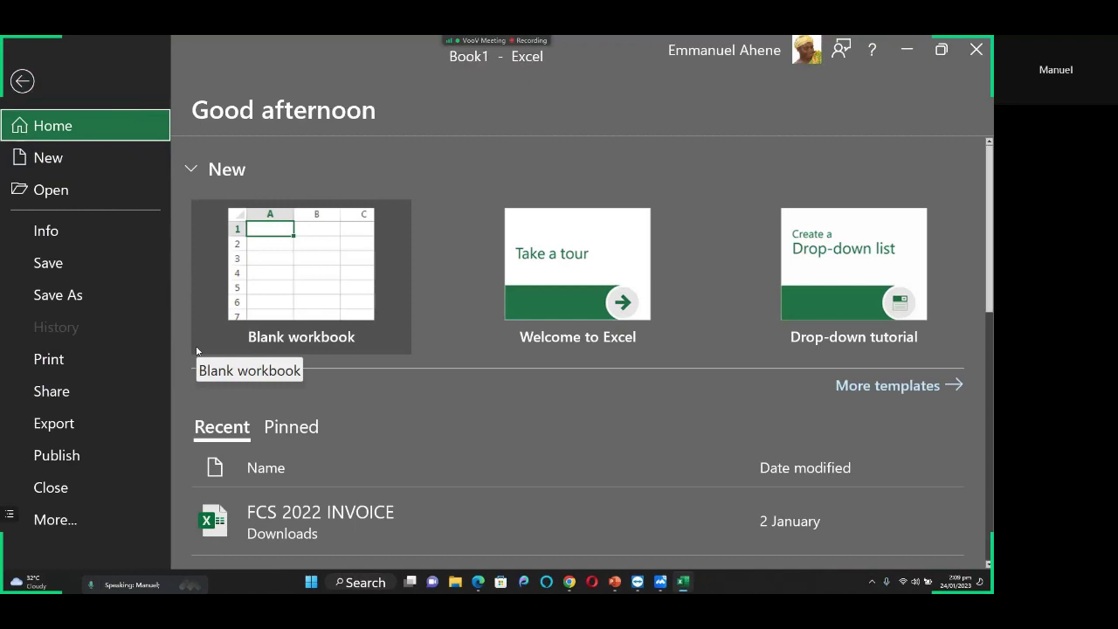
left_click(48, 166)
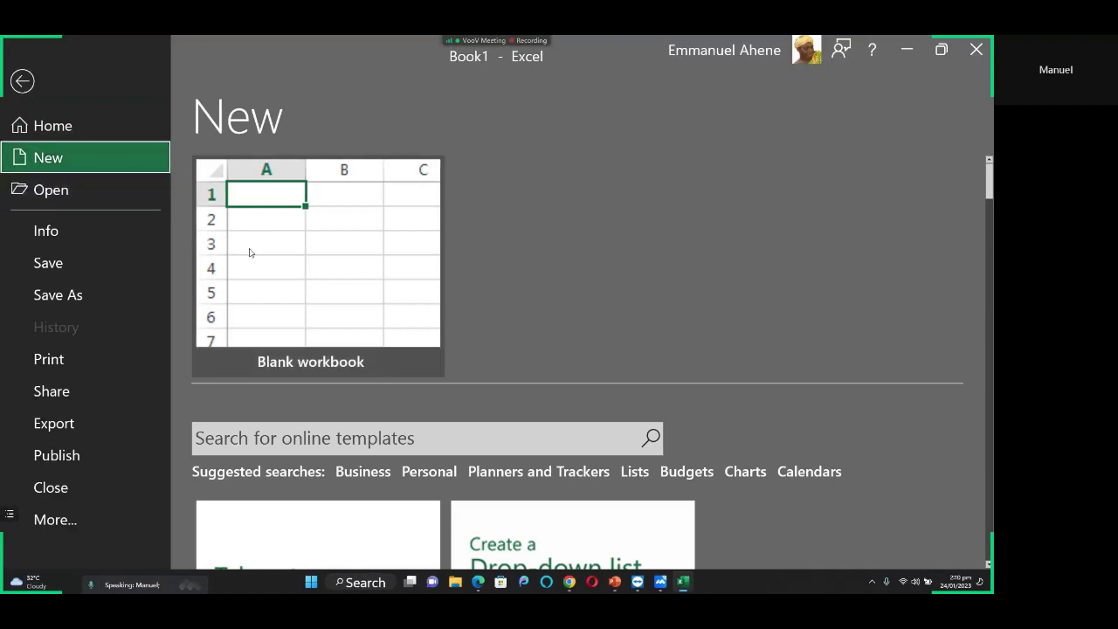
left_click(308, 272)
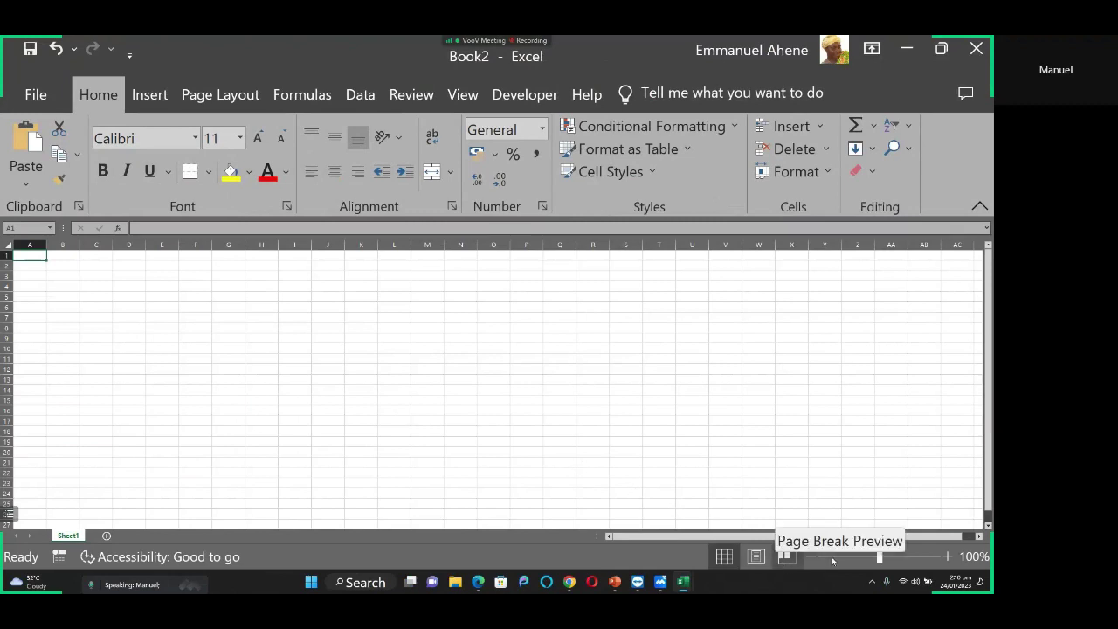
Set the zoom of Sheet1 in the second workbook to 130%.
left_click(949, 556)
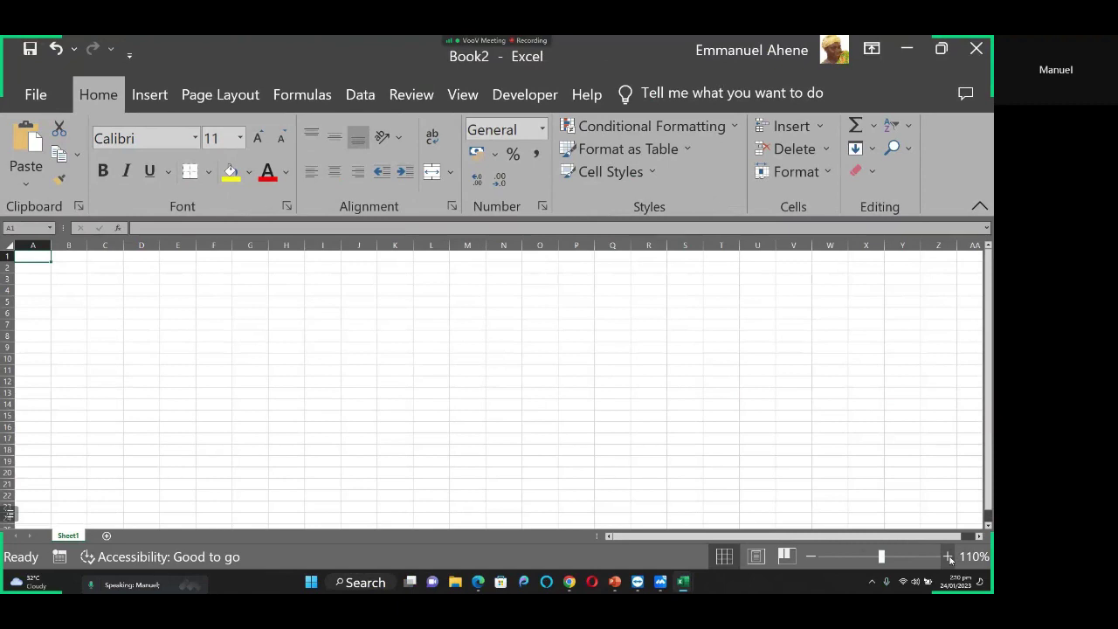
left_click(949, 556)
left_click(949, 556)
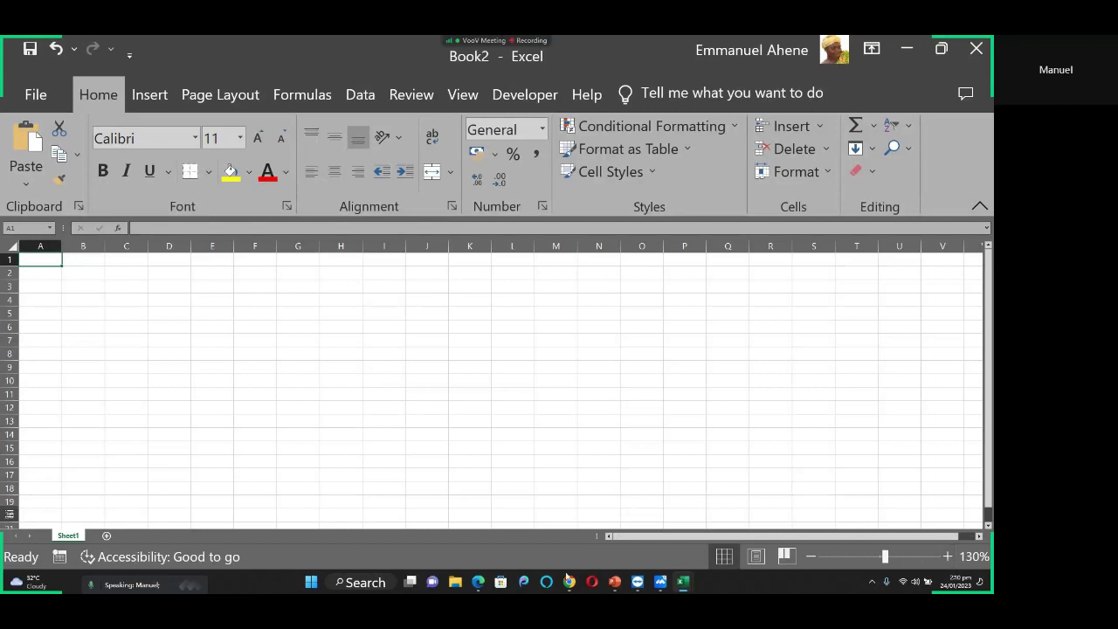
Add three new worksheets after Sheet1.
left_click(107, 536)
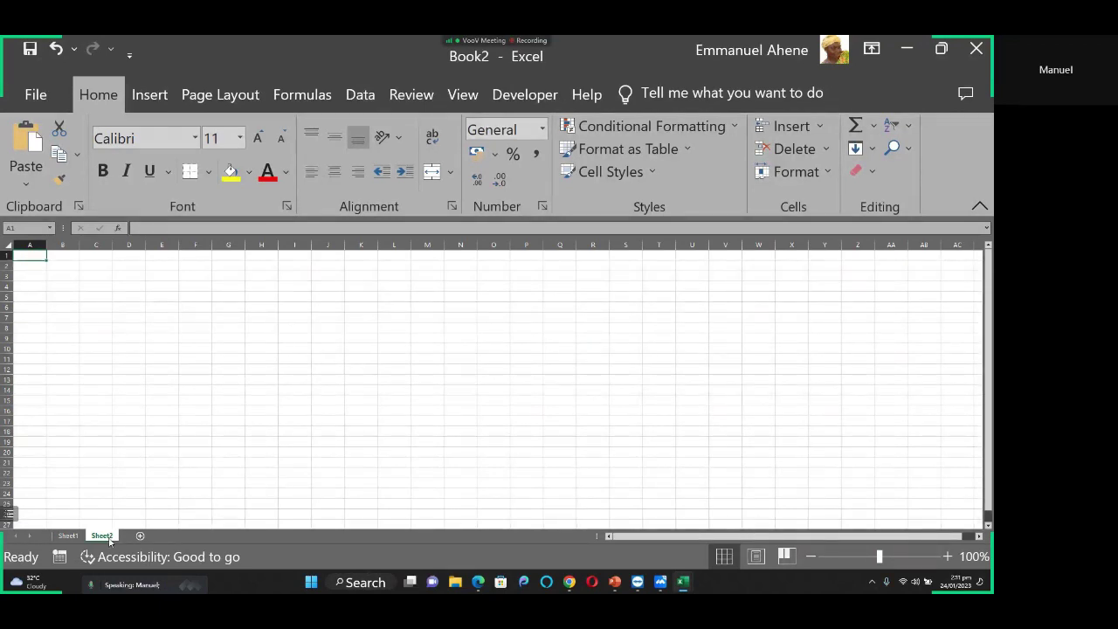
left_click(140, 535)
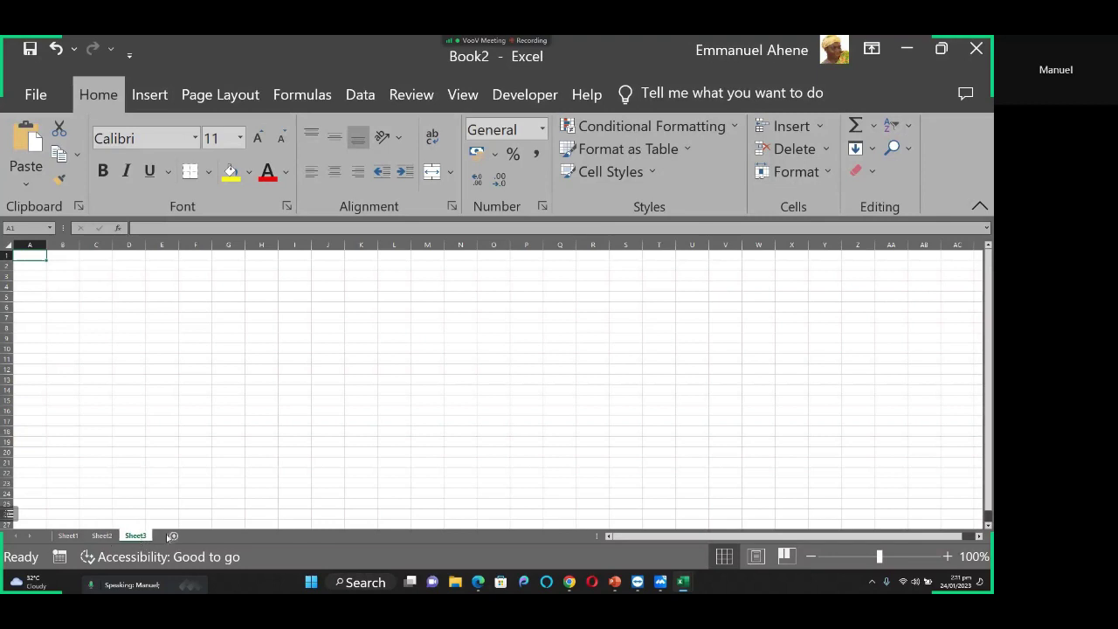
left_click(172, 535)
Start the Windows Magnifier, move its window out of the way, and cancel the prompt to save Book2.
key("super+plus")
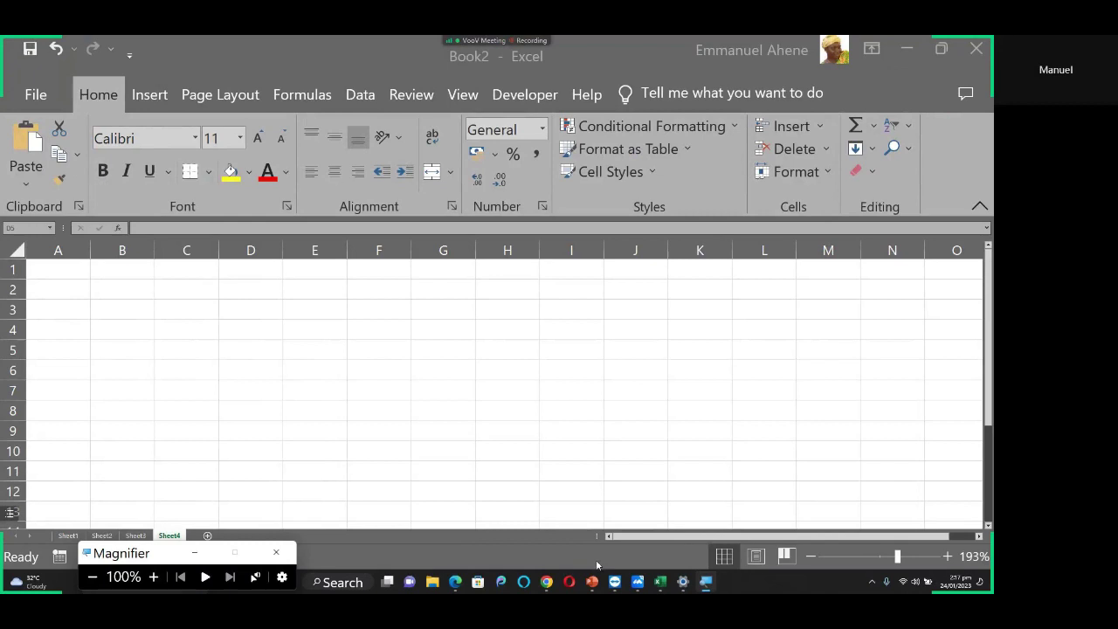
left_click_drag(160, 554, 166, 588)
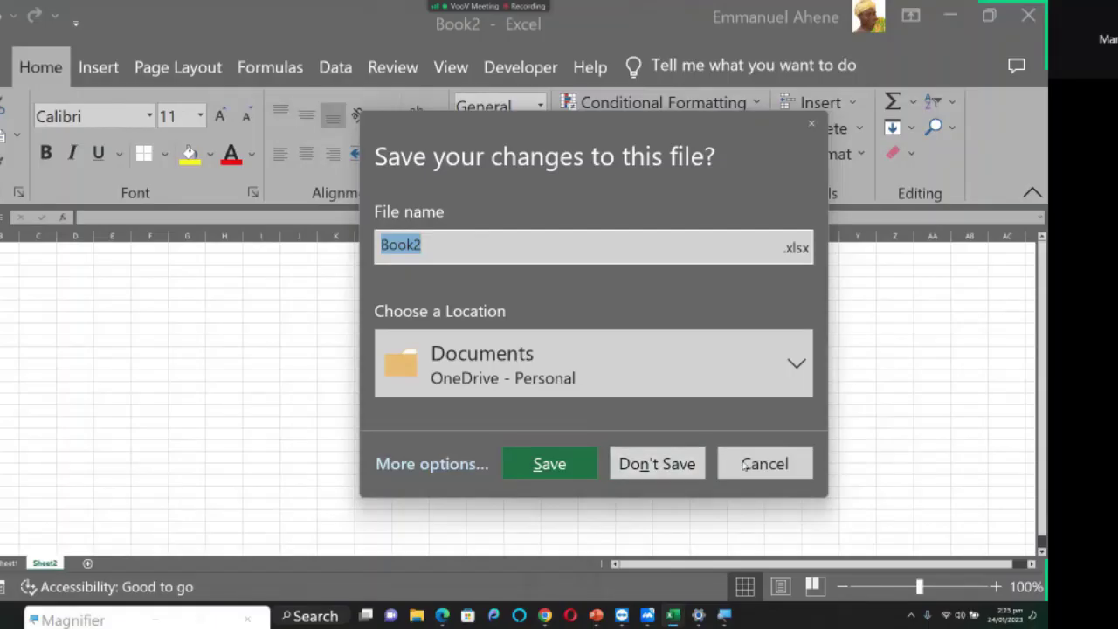
left_click(749, 461)
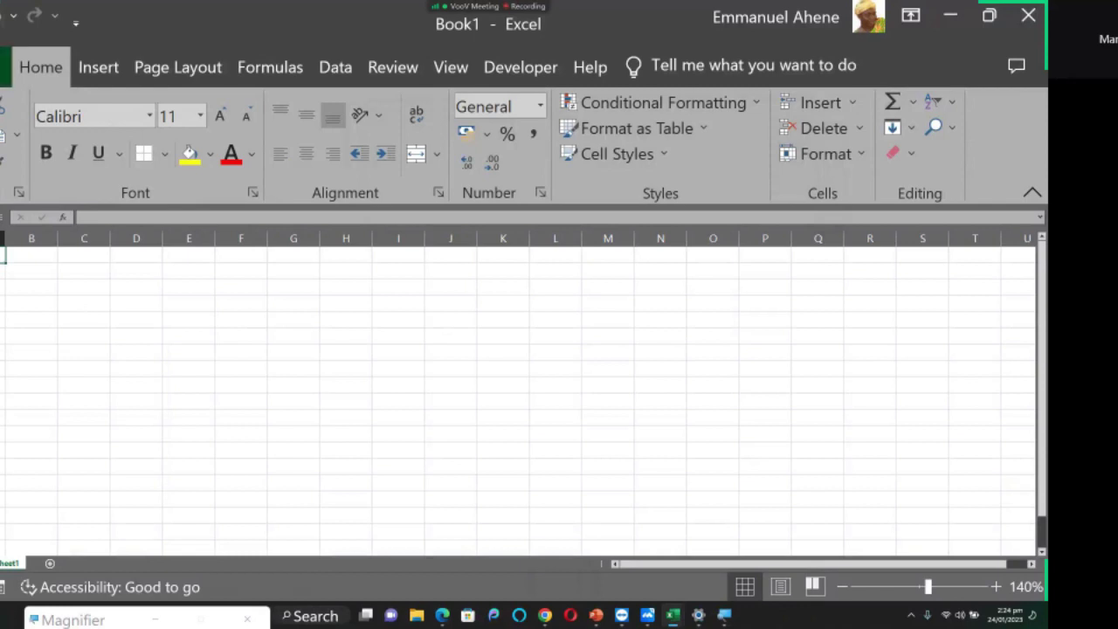
Start saving Book1 to the Documents folder on this PC and enter HIstory as the file name.
left_click(5, 67)
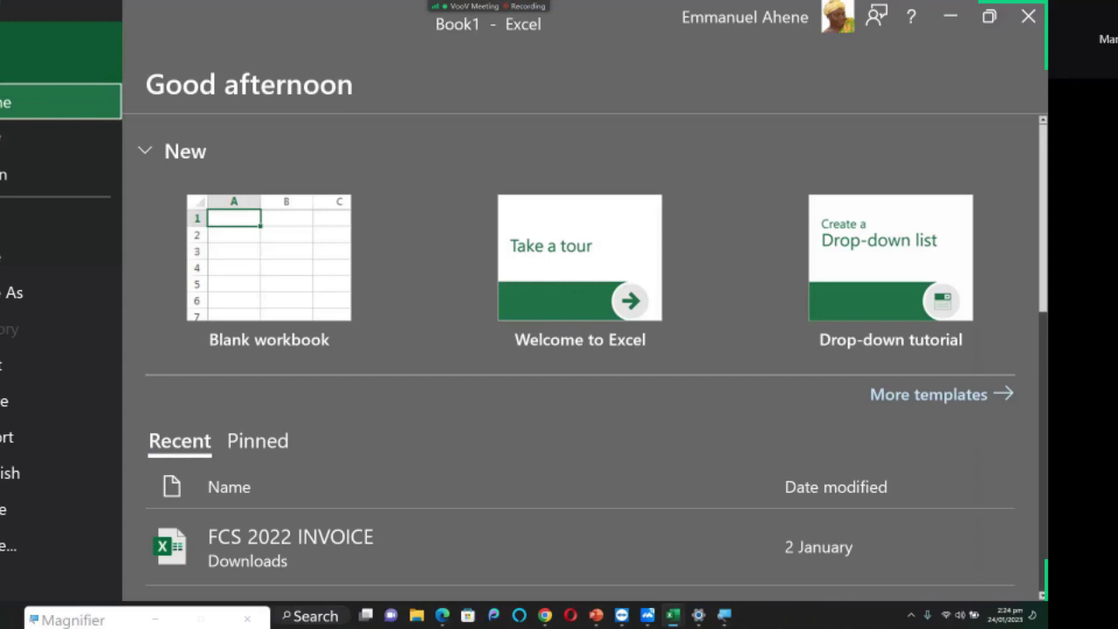
left_click(14, 292)
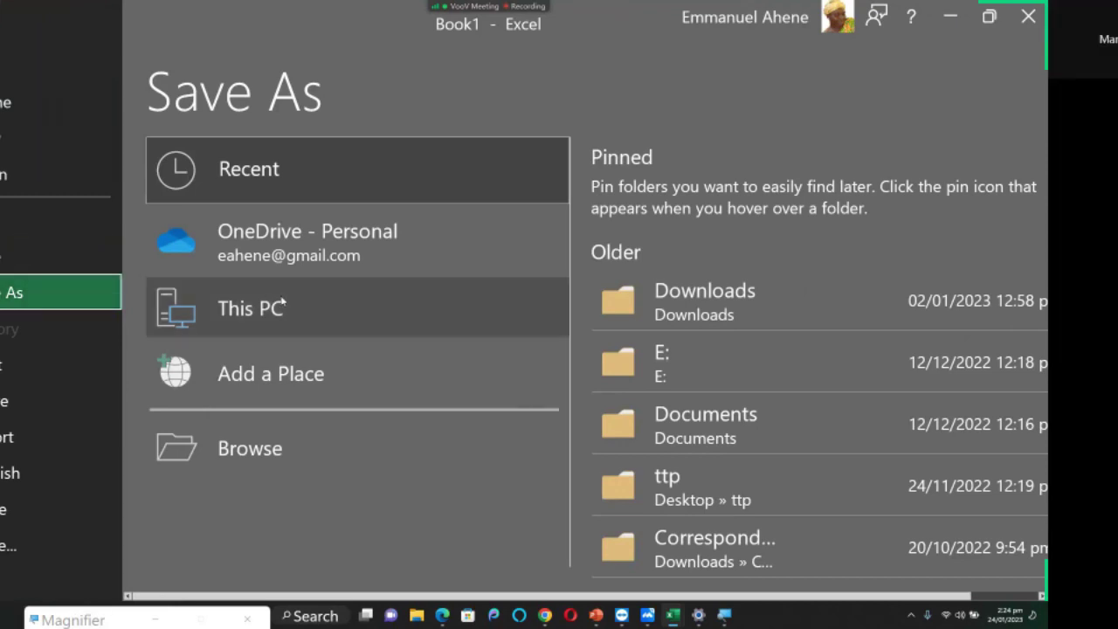
left_click(430, 317)
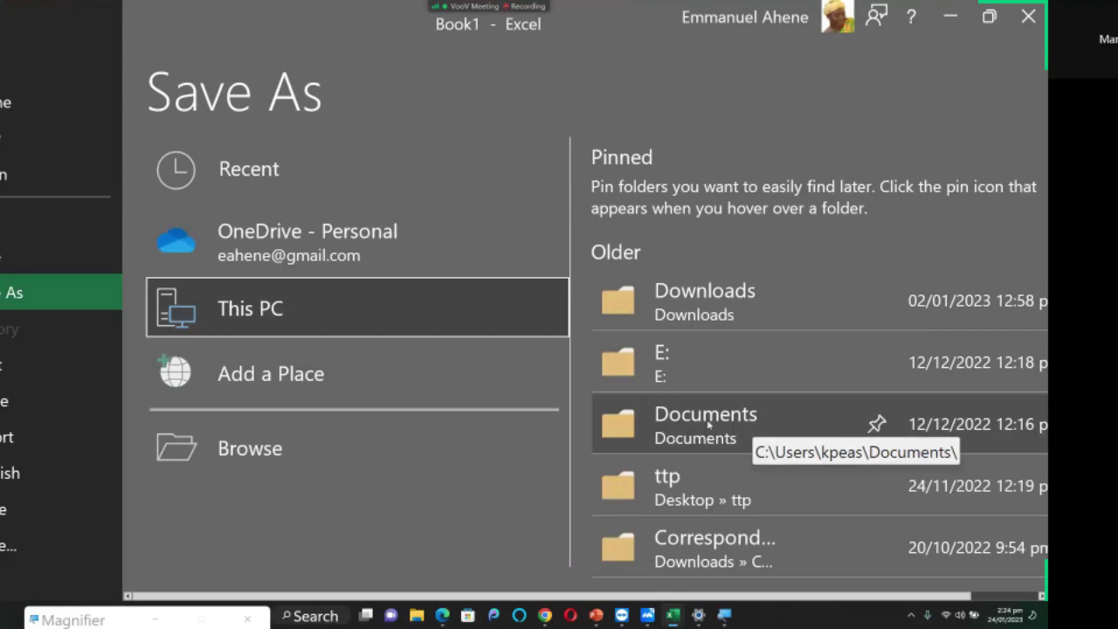
double_click(499, 309)
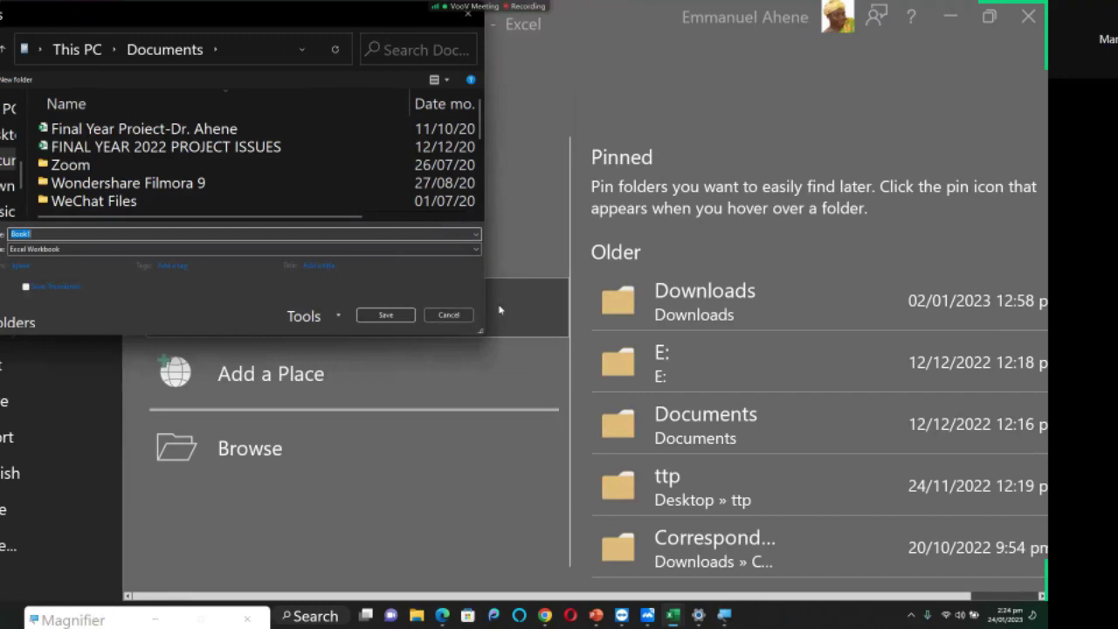
type("History")
Bring the Magnifier window fully back into view and enlarge the screen to 200%.
left_click(723, 614)
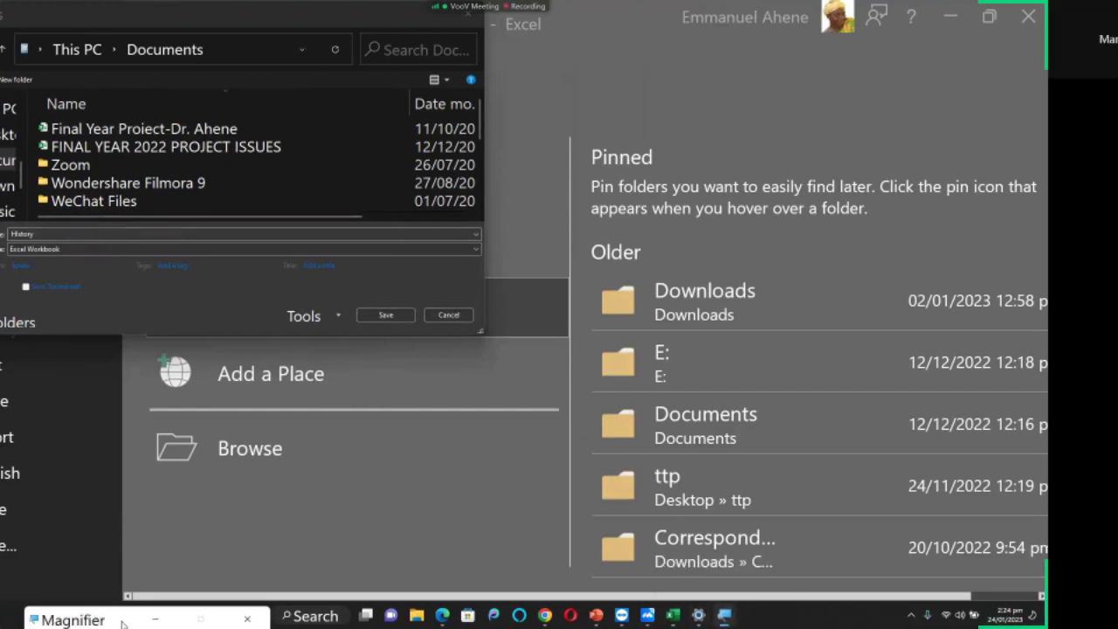
left_click_drag(123, 623, 149, 528)
left_click(209, 553)
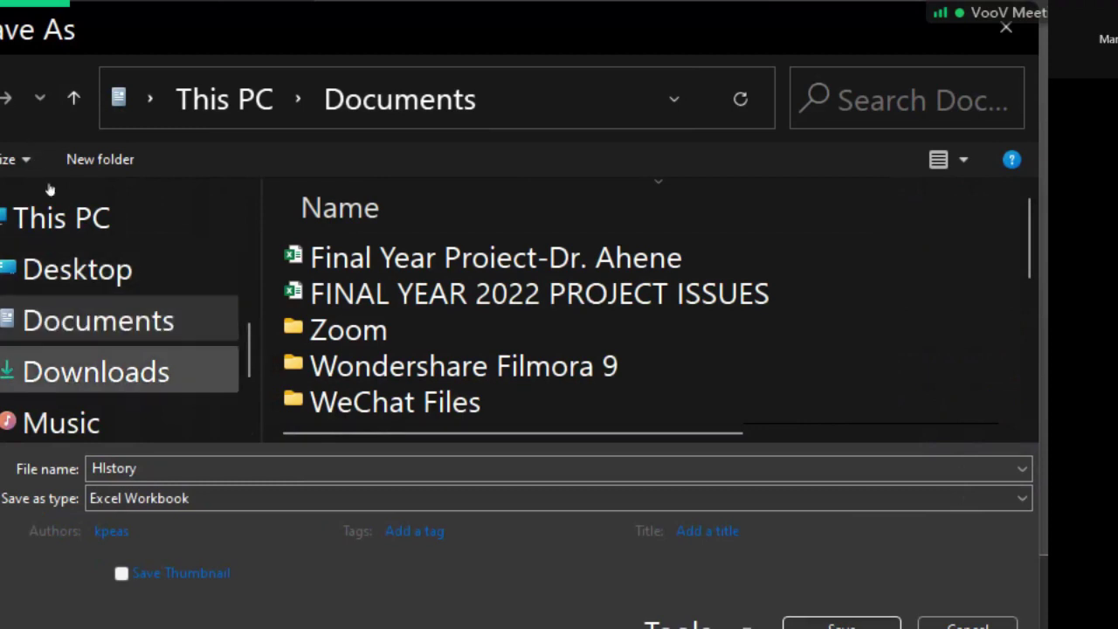
Browse the available save locations, choose Documents, and save the workbook as HIstory.
scroll(50, 189, "down", 1)
scroll(50, 188, "down", 2)
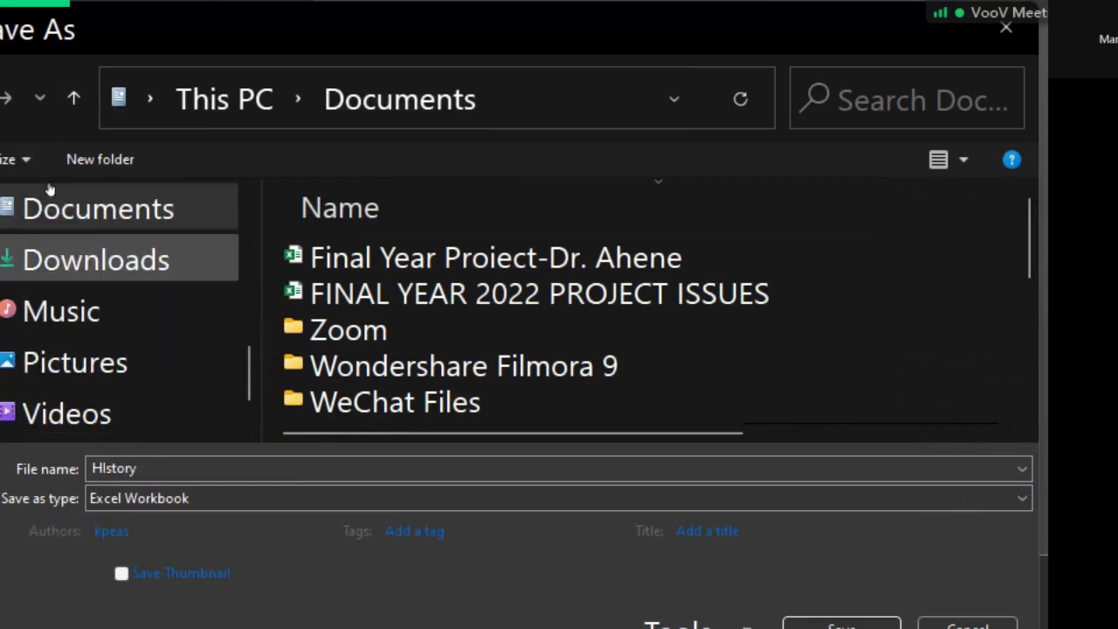
scroll(49, 188, "up", 1)
scroll(50, 188, "up", 2)
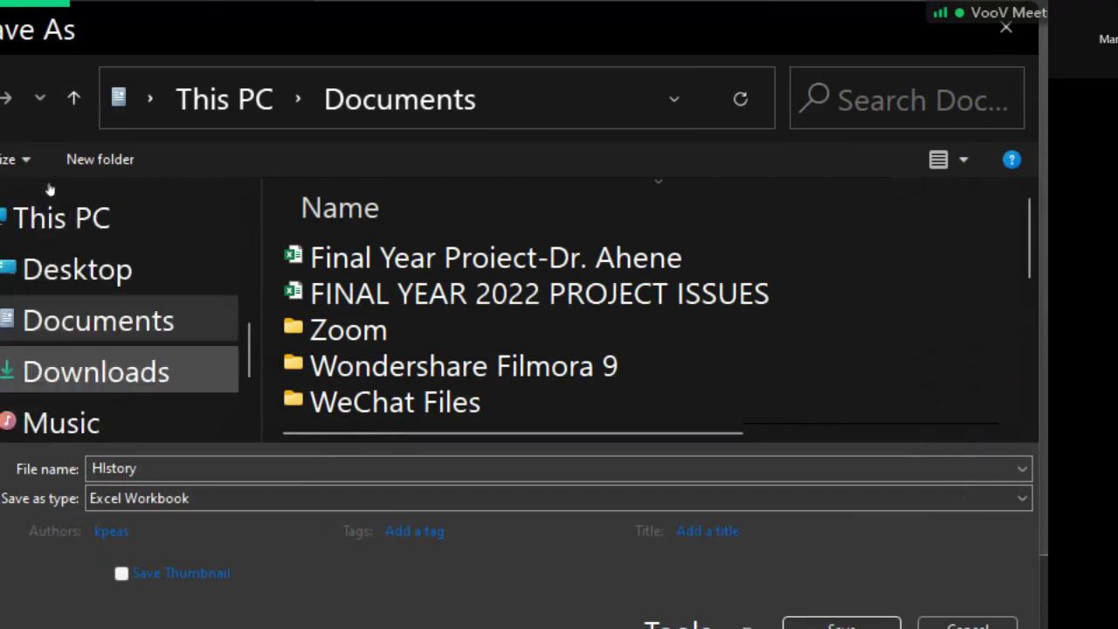
key("Up")
key("Up")
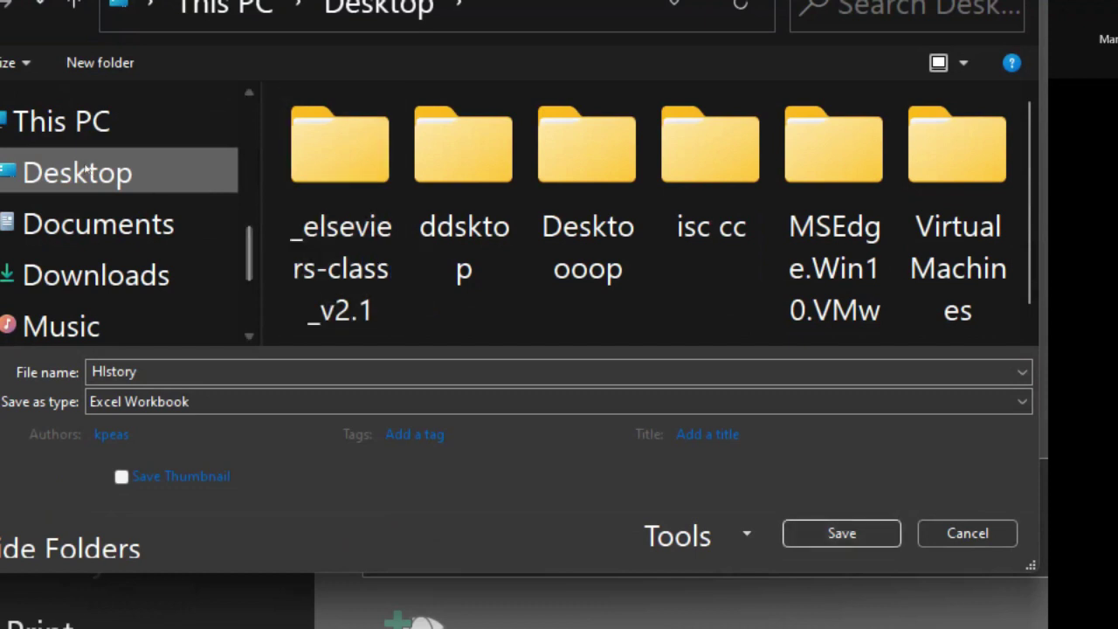
left_click(34, 224)
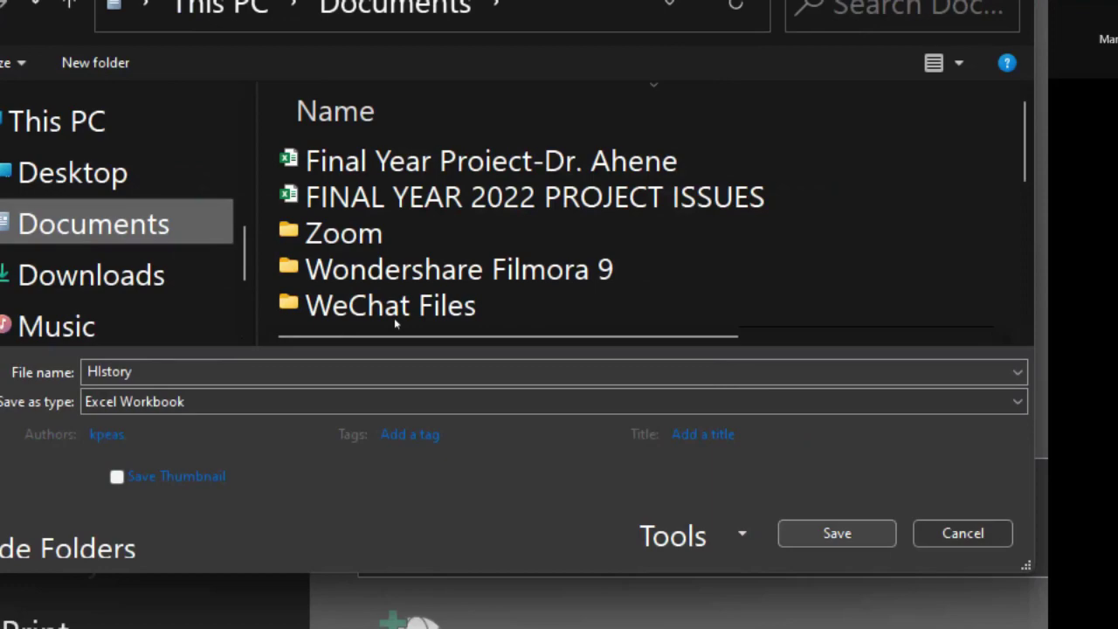
key("Return")
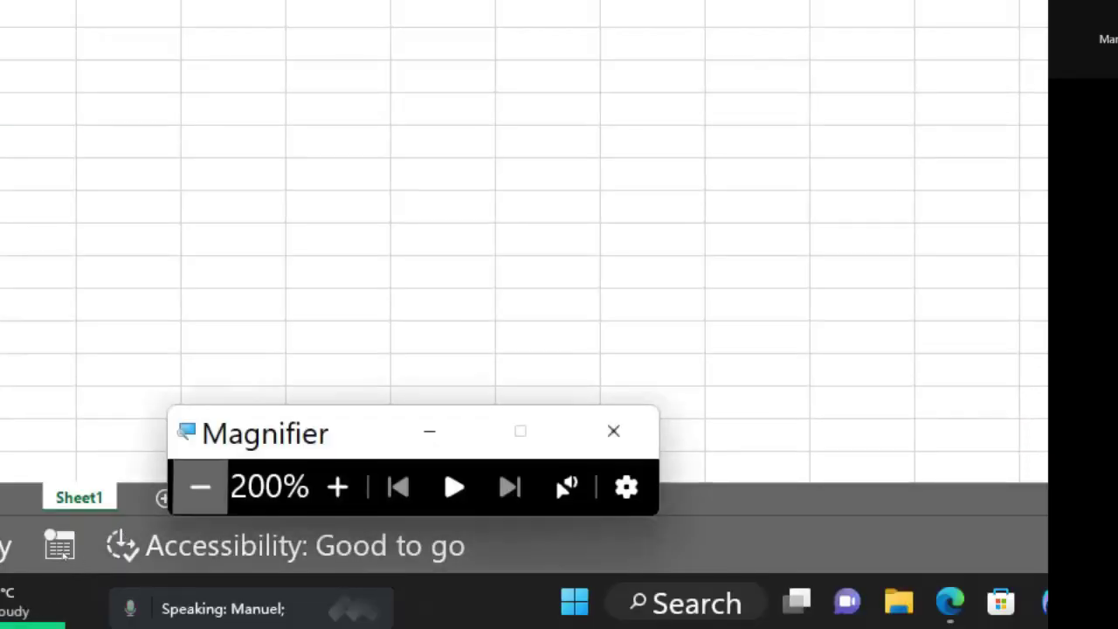
Reset the Magnifier to 100%, select cell D3, and magnify the screen to 200%.
left_click(200, 486)
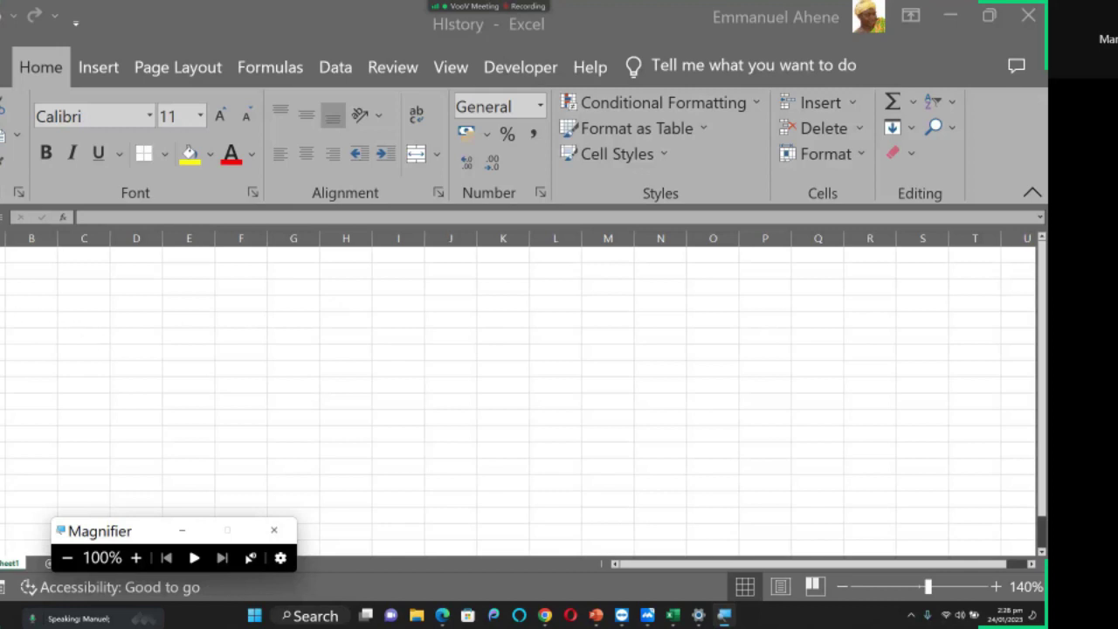
left_click(3, 289)
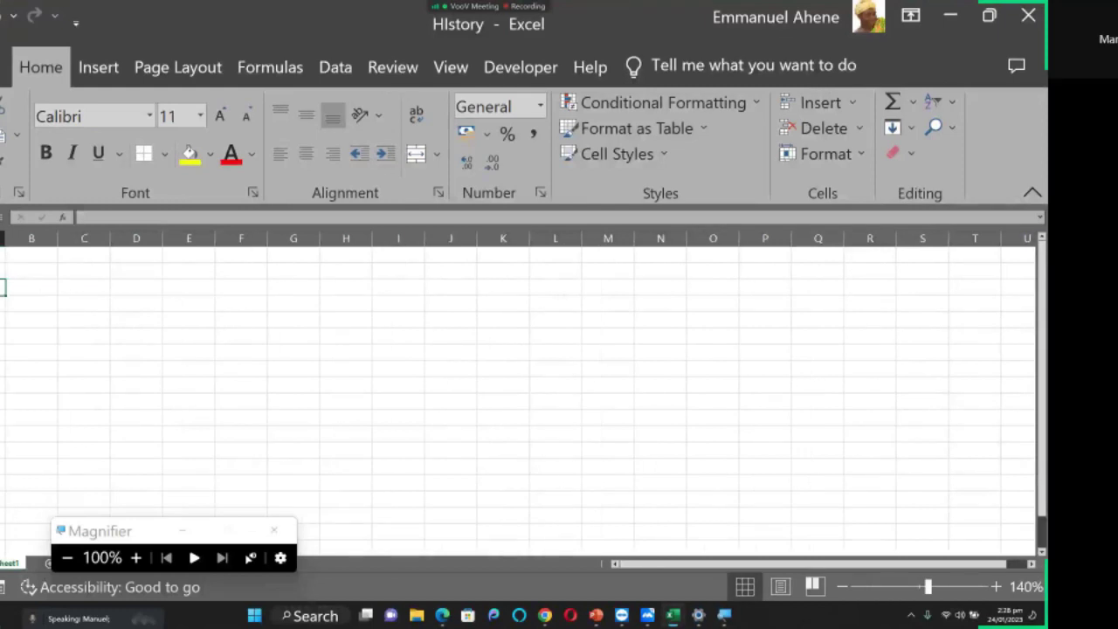
left_click(131, 290)
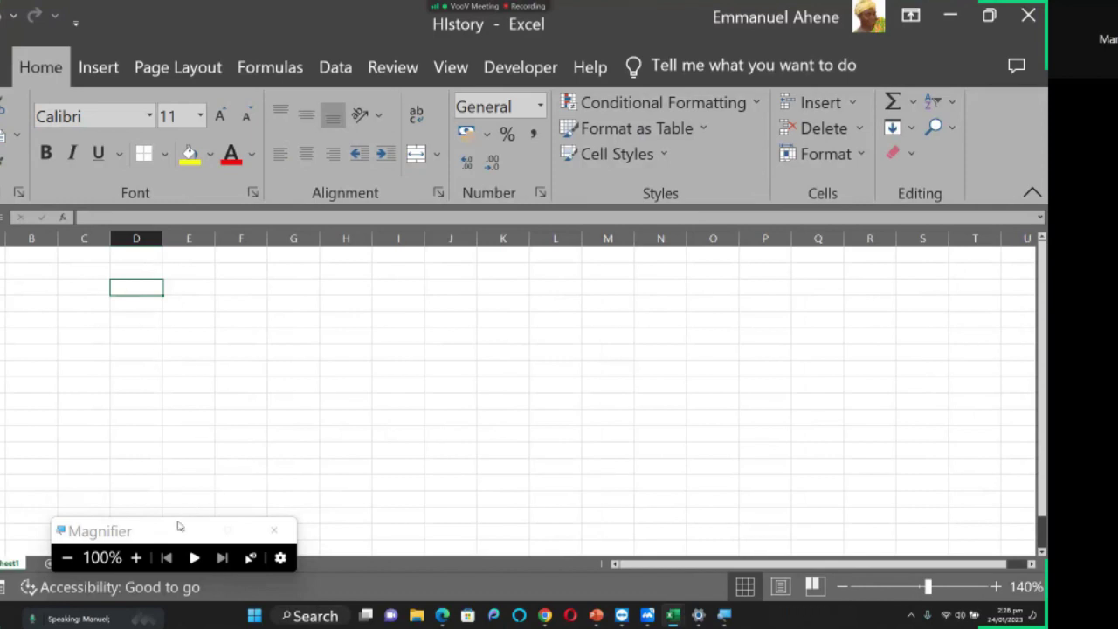
left_click(136, 561)
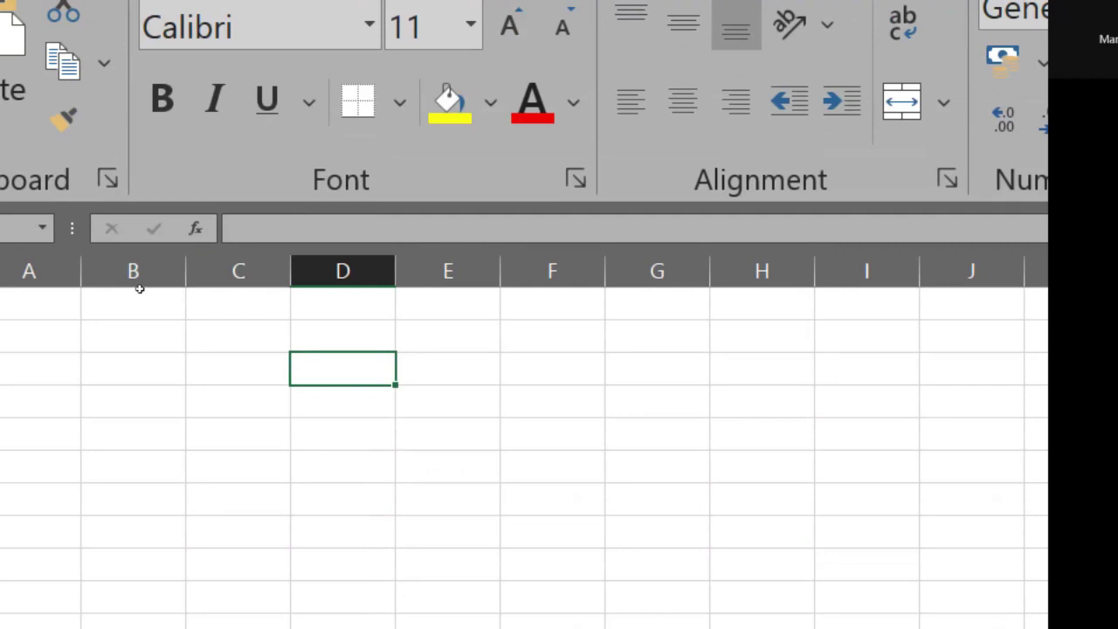
Enter the text Value in cell D3.
key("F2")
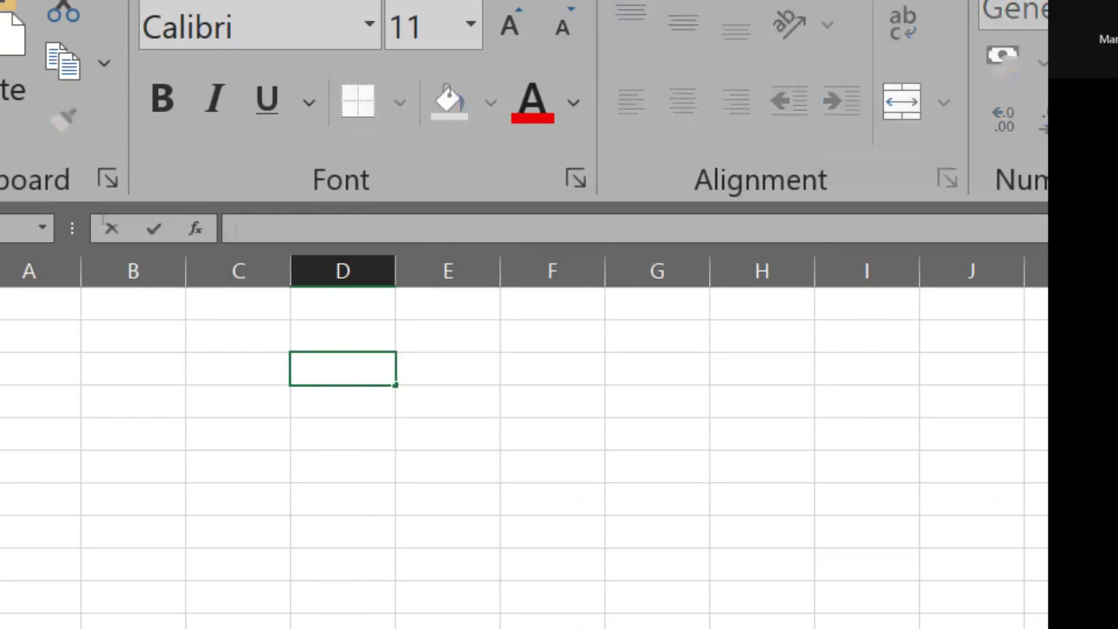
type("Vslu")
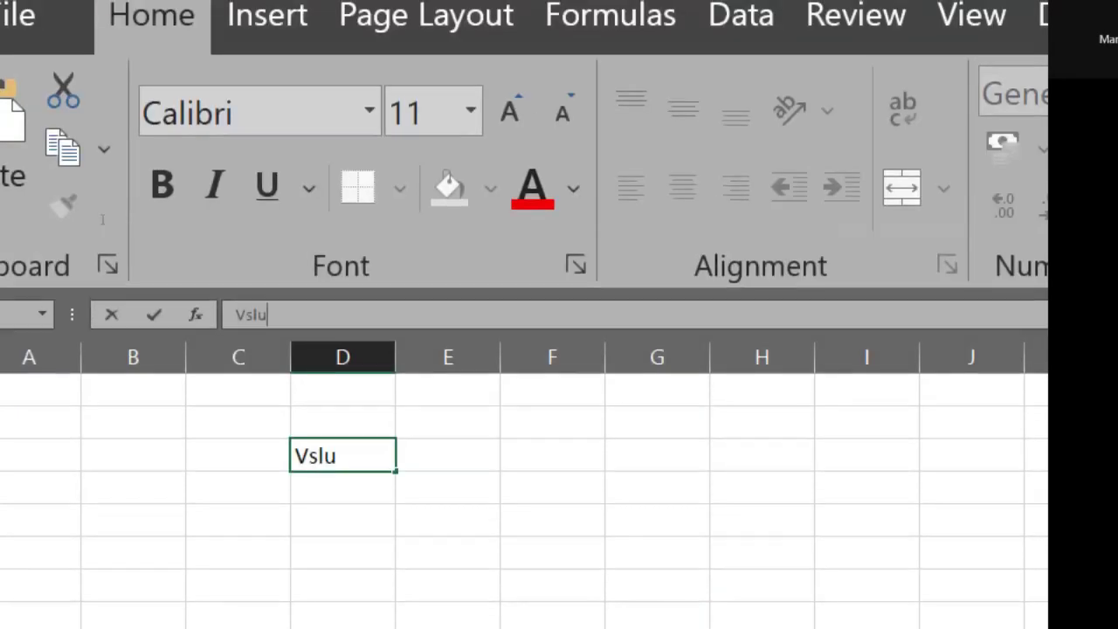
type("r")
key("BackSpace")
key("BackSpace")
key("BackSpace")
key("BackSpace")
type("alue")
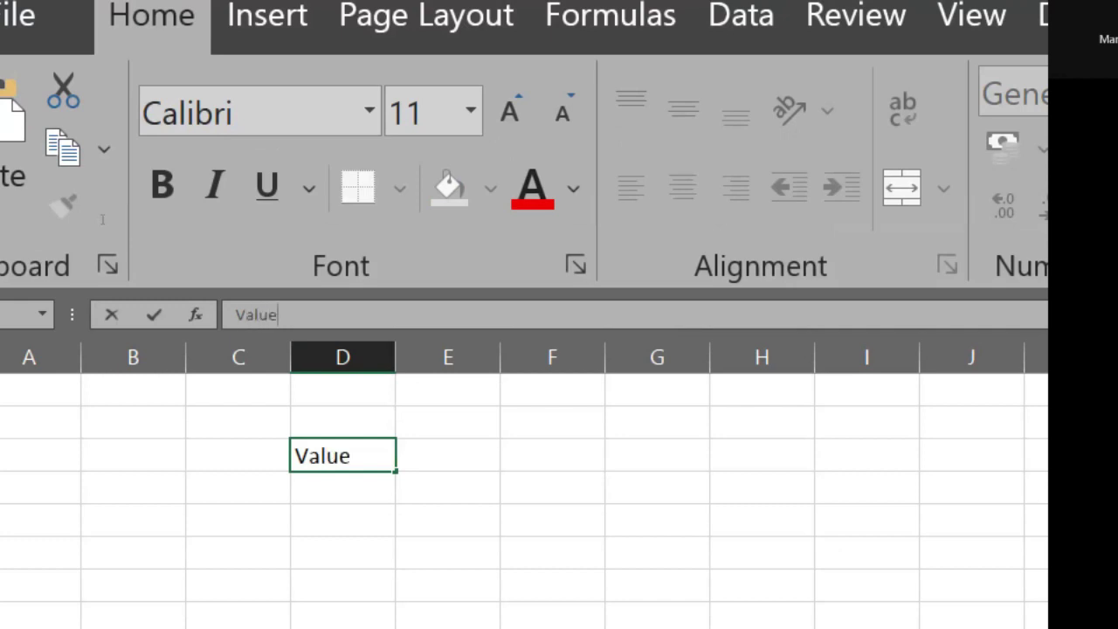
key("Left")
key("Return")
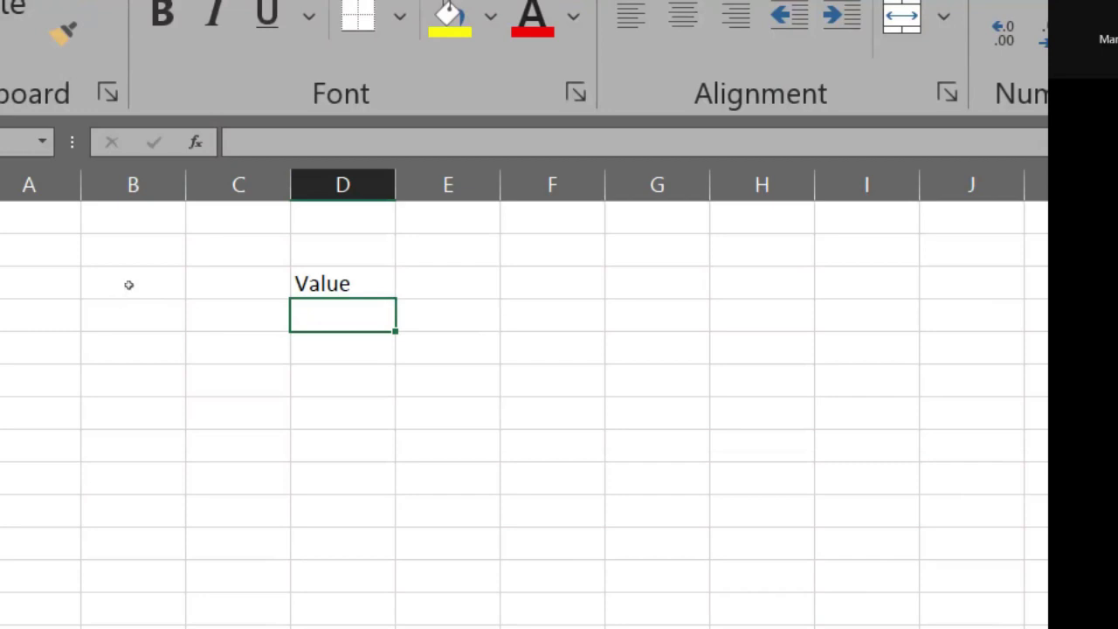
Edit the existing text in cell D3, deleting its last three letters so it reads Va.
key("Up")
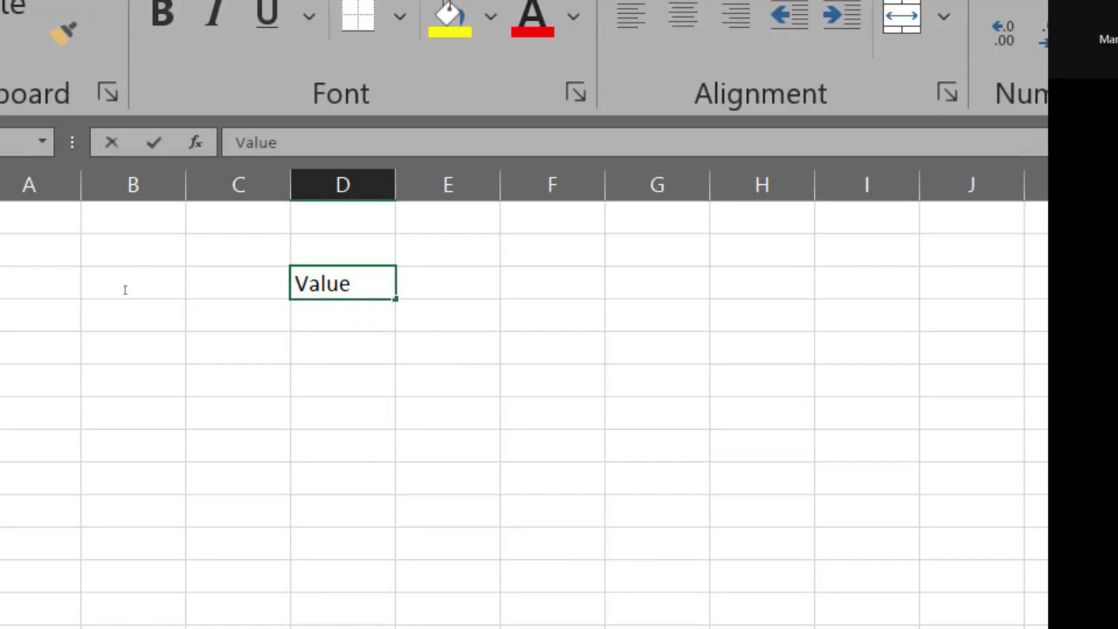
key("F2")
key("Left")
key("Left")
key("Left")
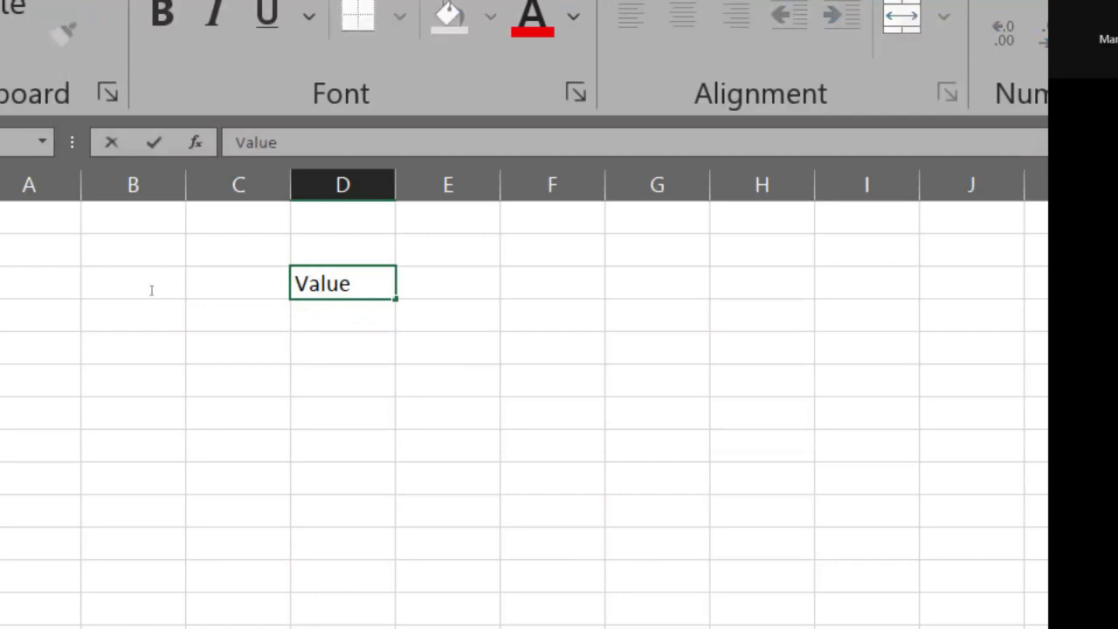
key("Right")
key("Right")
key("Right")
key("shift+Home")
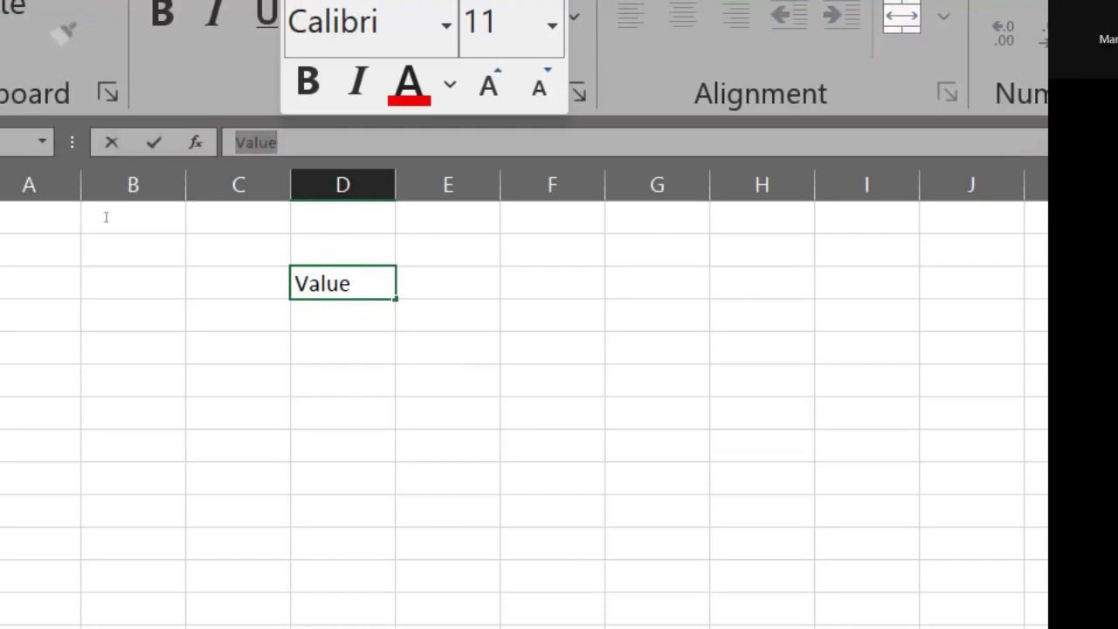
key("End")
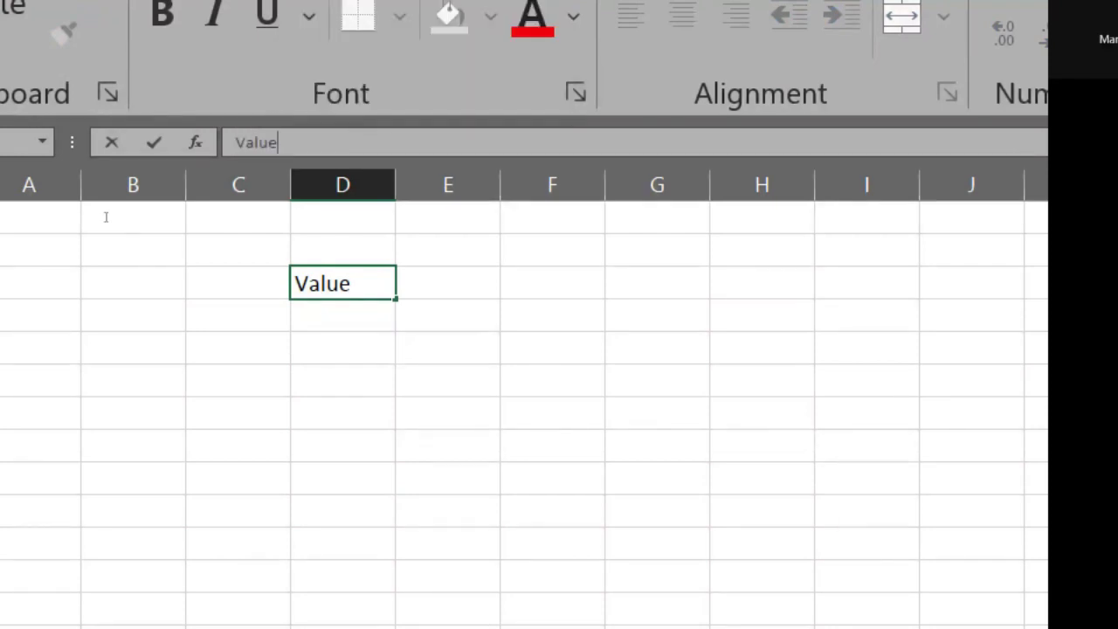
key("BackSpace")
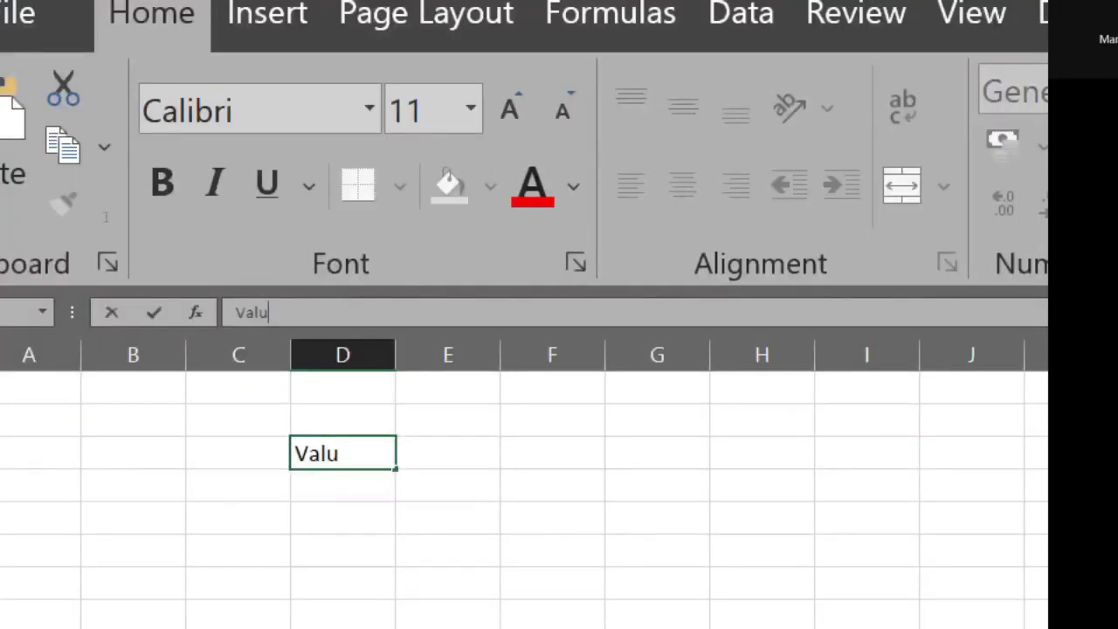
key("BackSpace")
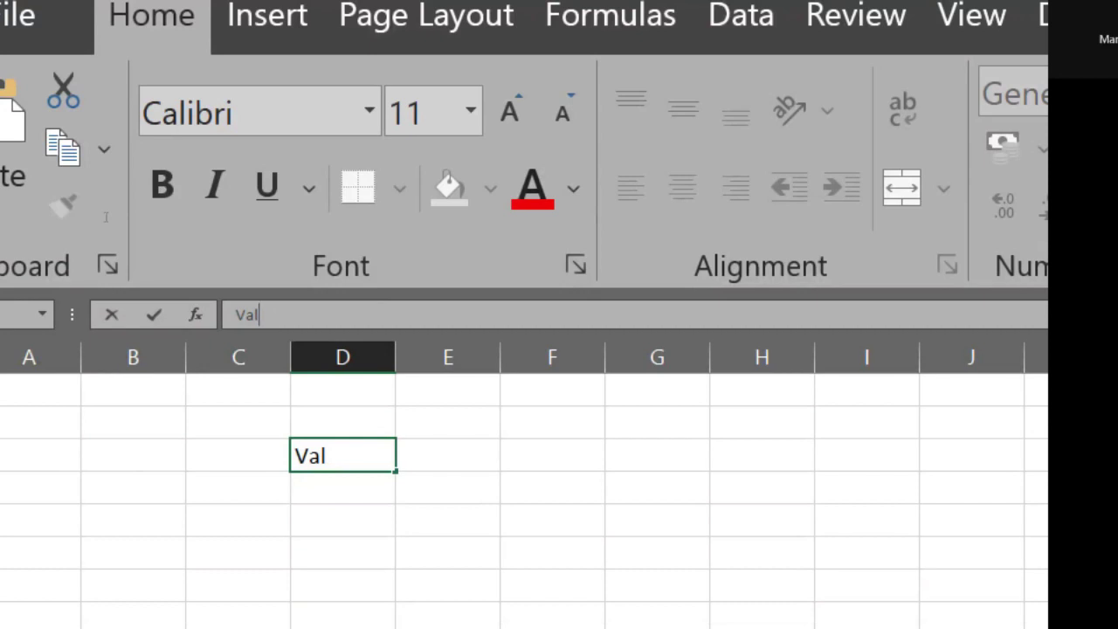
key("BackSpace")
key("Return")
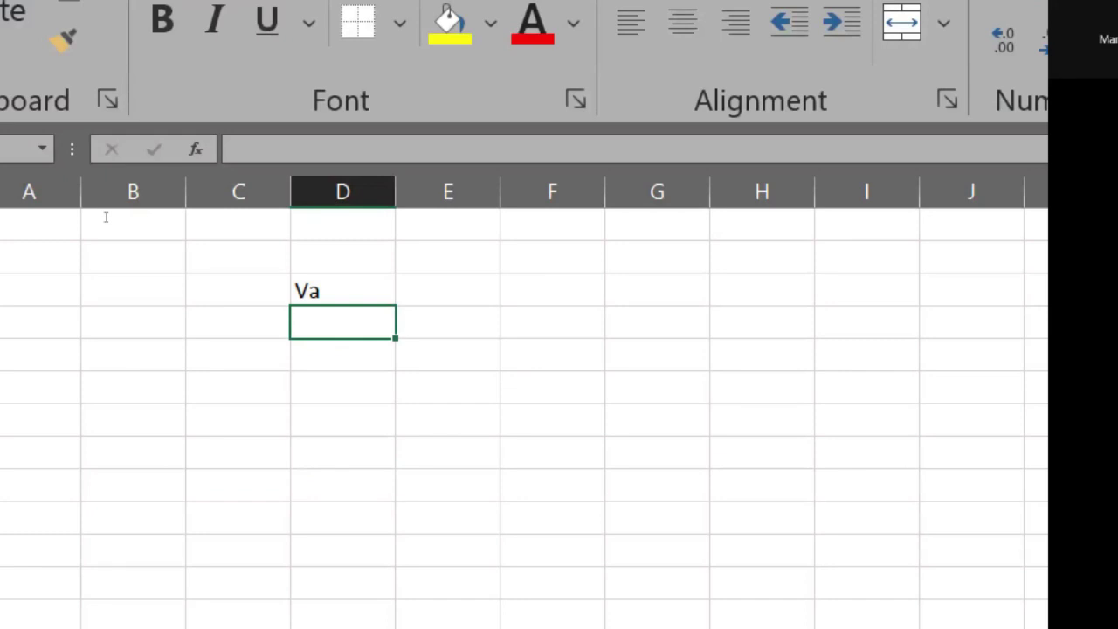